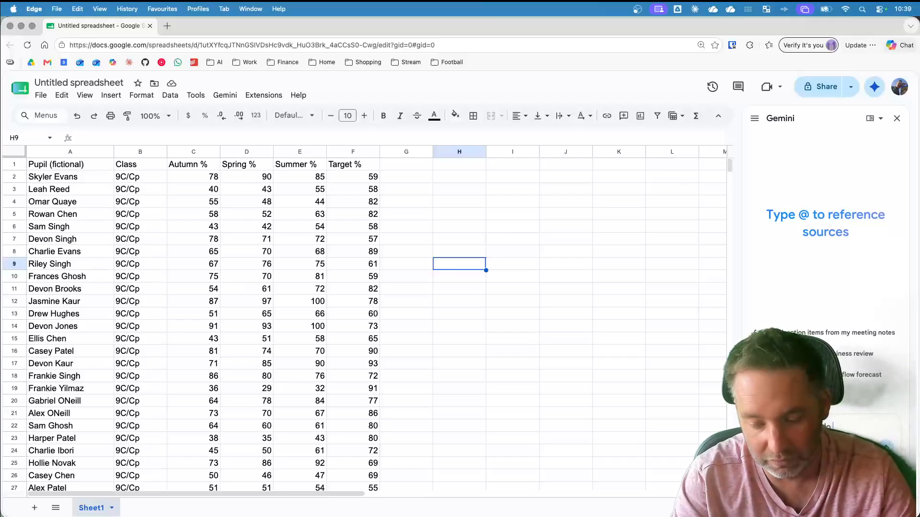
# Ask Gemini which students below target need to be targeted, and request colours that show this automatically
pyautogui.write('d to ta')
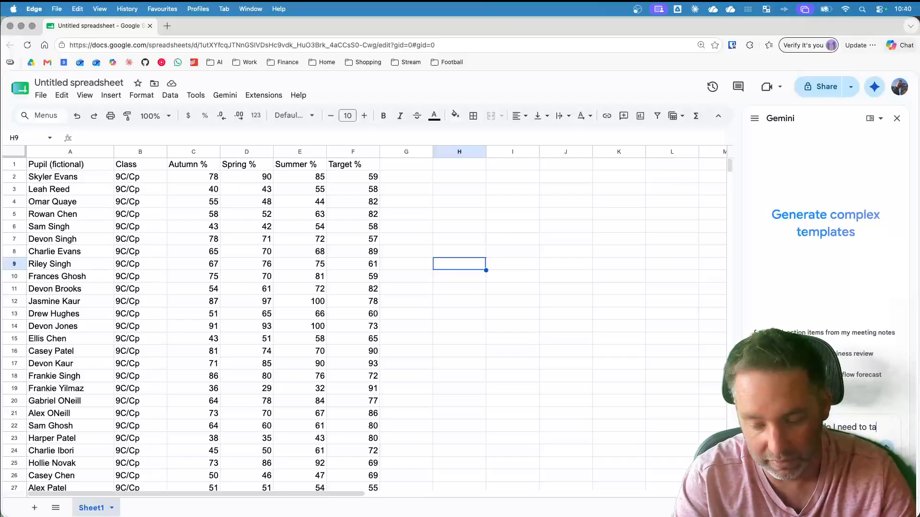
pyautogui.write('rget')
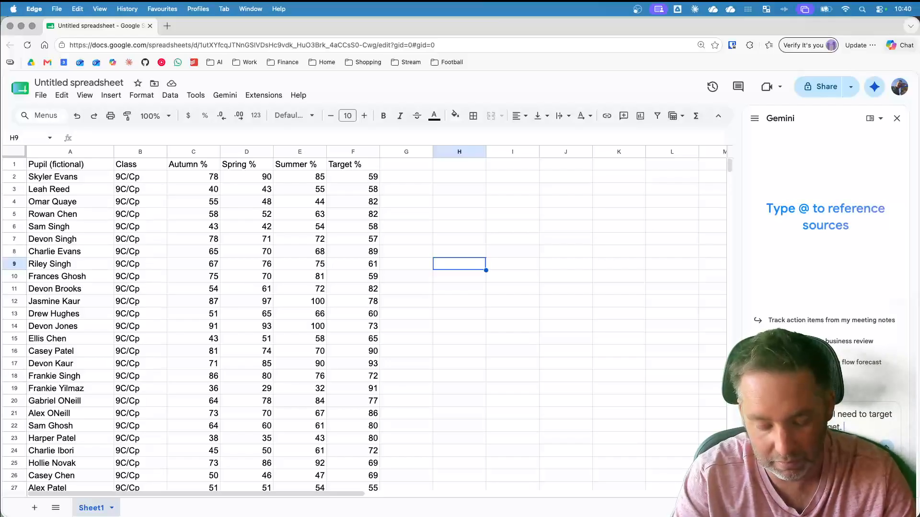
pyautogui.write('add')
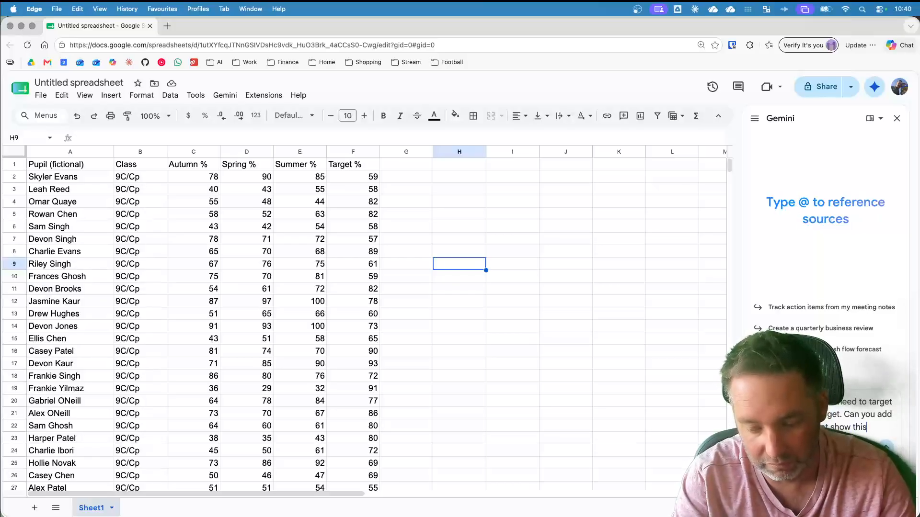
pyautogui.write('mat')
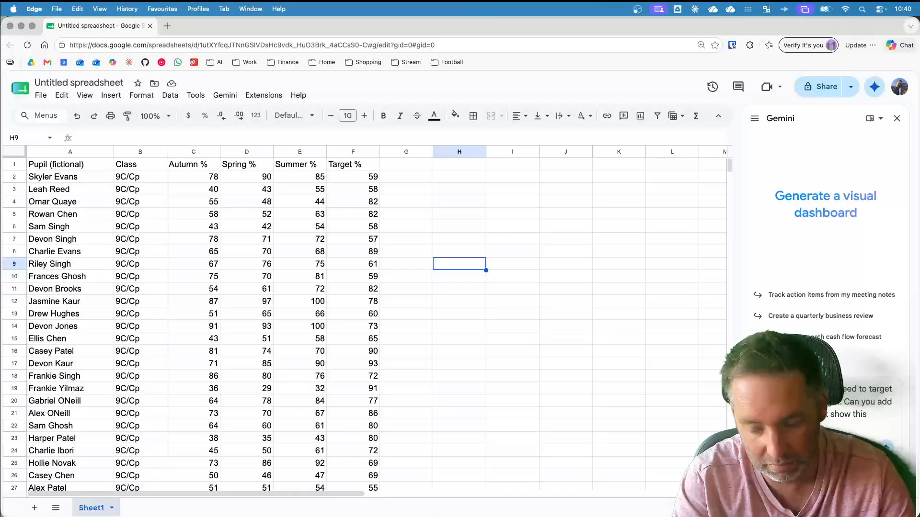
pyautogui.press('Return')
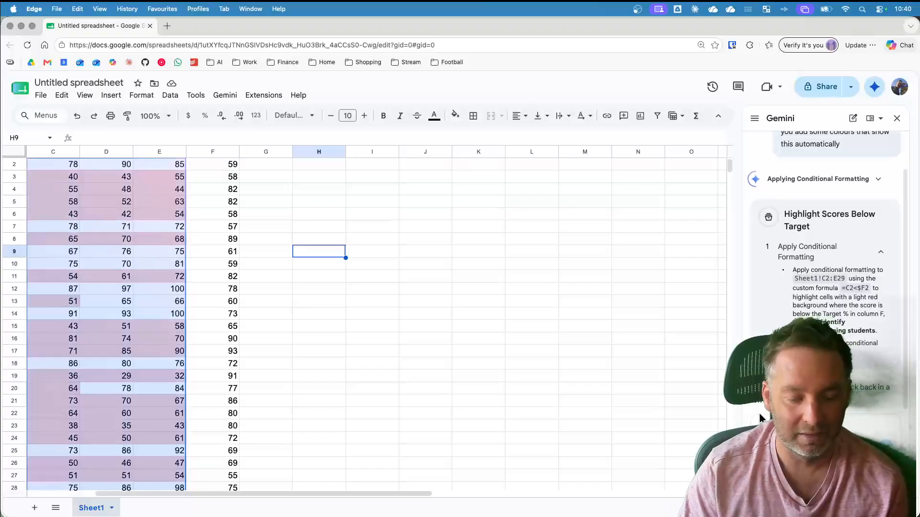
pyautogui.scroll(1, 564, 405)
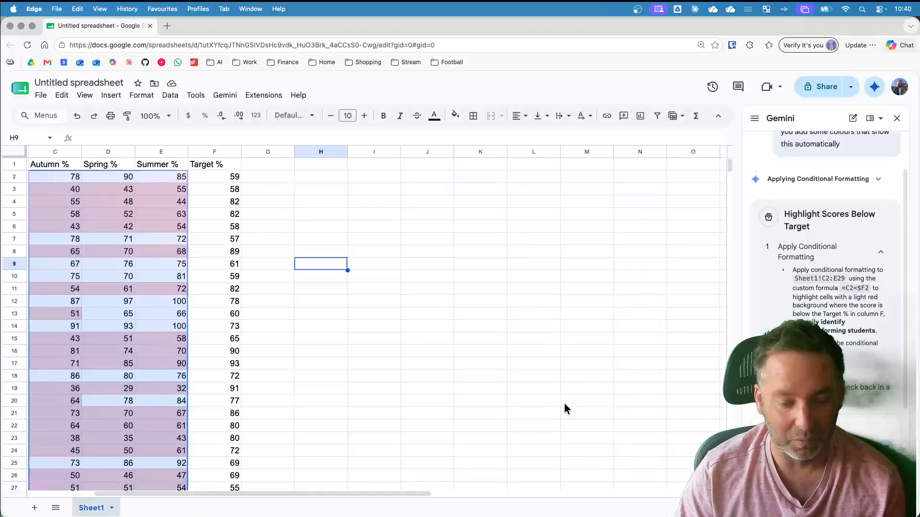
pyautogui.hscroll(-3, 565, 404)
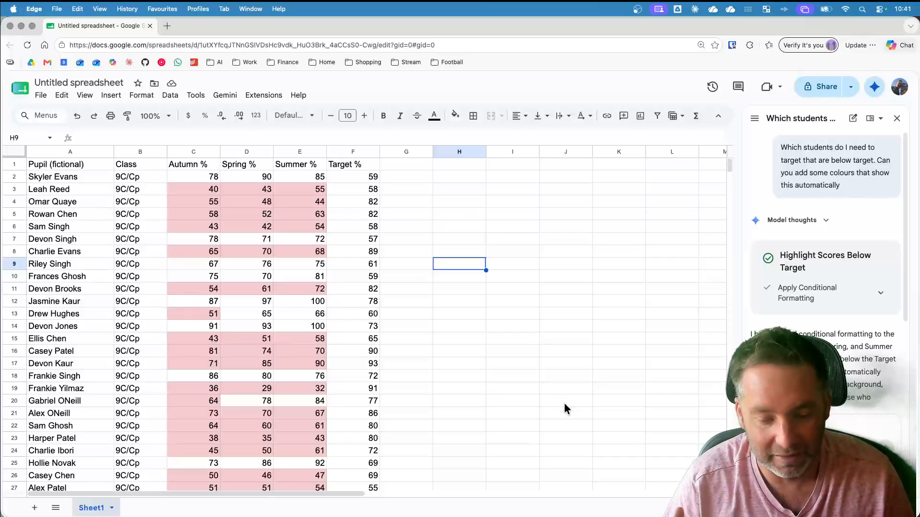
# Use Gemini's suggested follow-up question to ask who the top-performing students in the class are
pyautogui.scroll(-3, 820, 311)
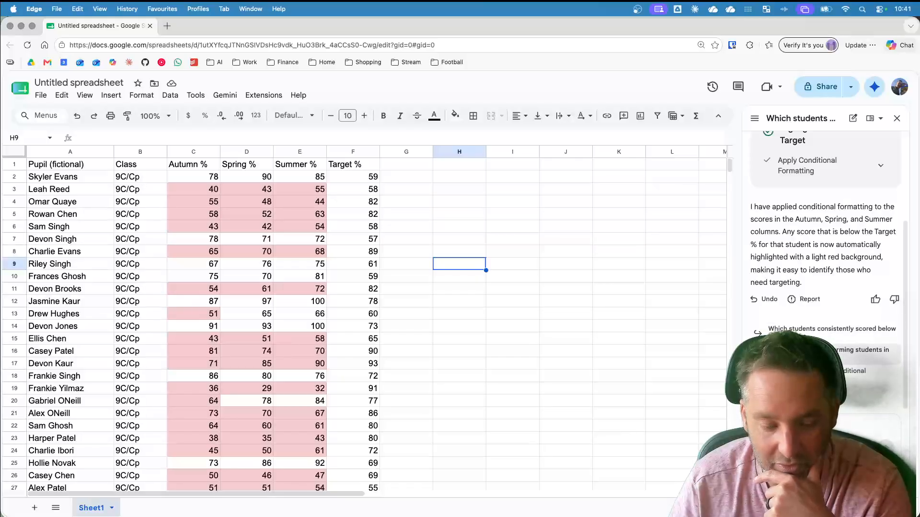
pyautogui.click(799, 355)
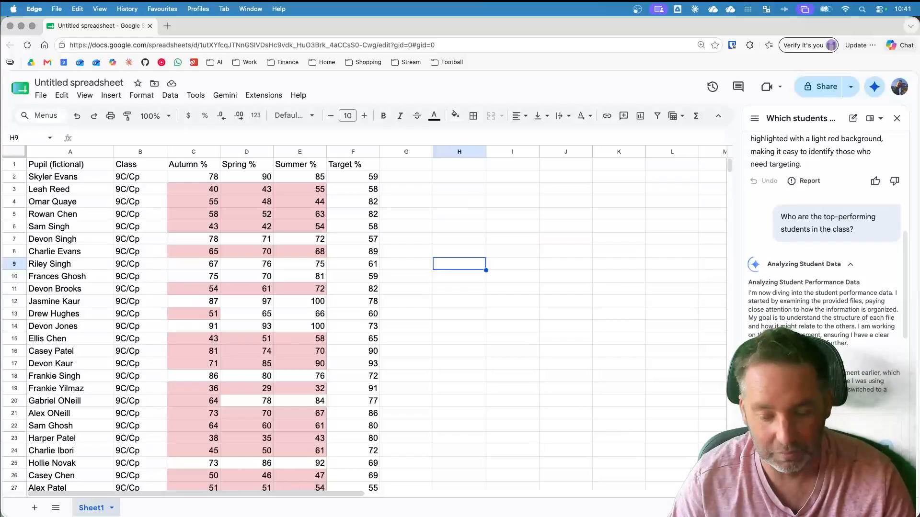
pyautogui.scroll(-4, 820, 314)
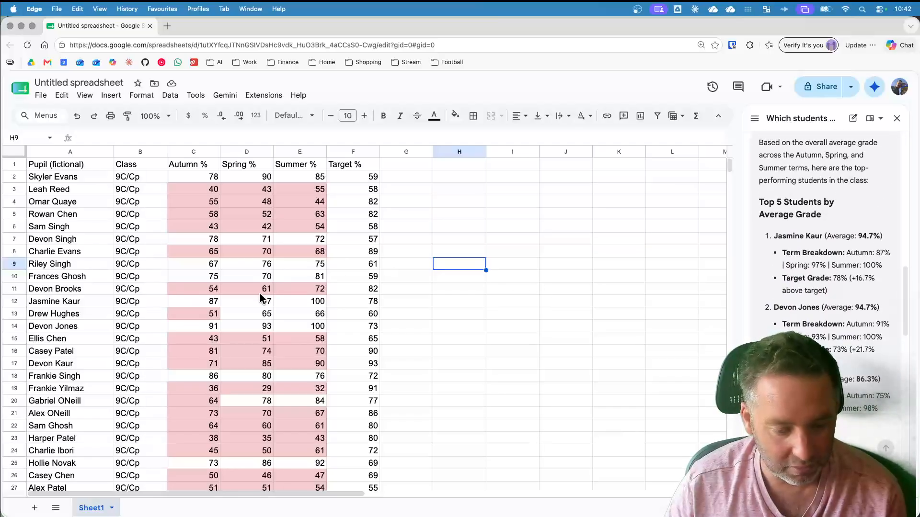
# Check the top five students in Gemini's answer against their term scores and targets in the sheet
pyautogui.scroll(-1, 130, 390)
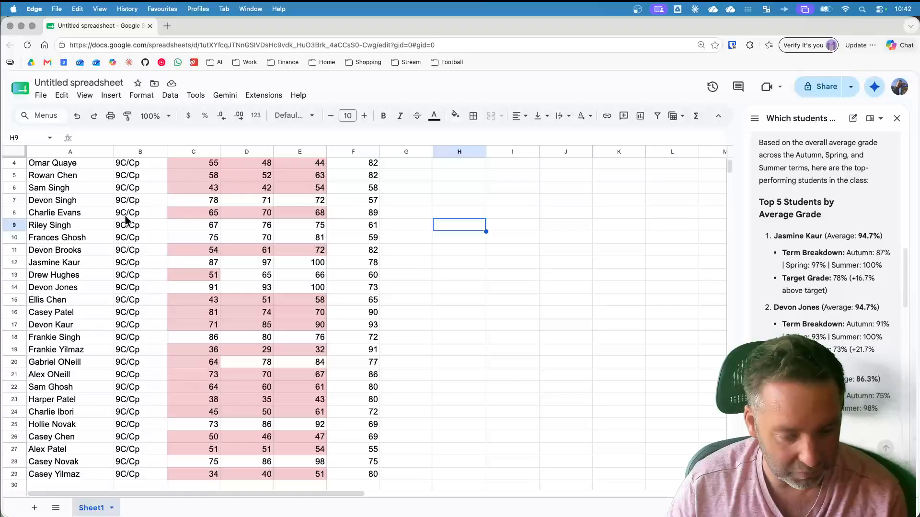
pyautogui.scroll(-1, 363, 269)
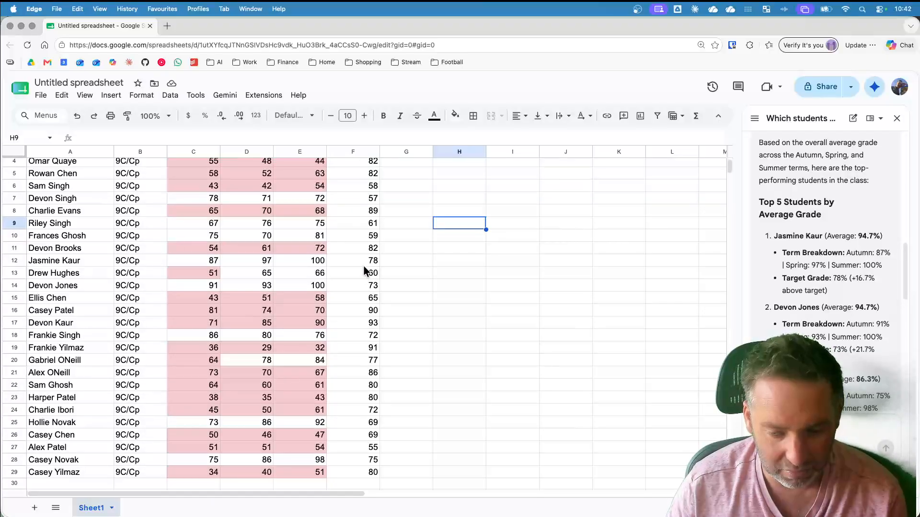
pyautogui.scroll(2, 363, 268)
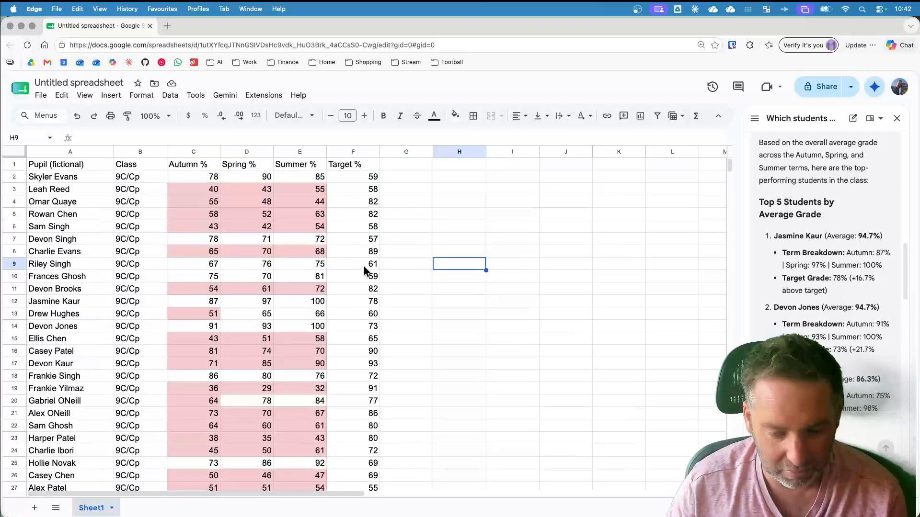
pyautogui.click(361, 302)
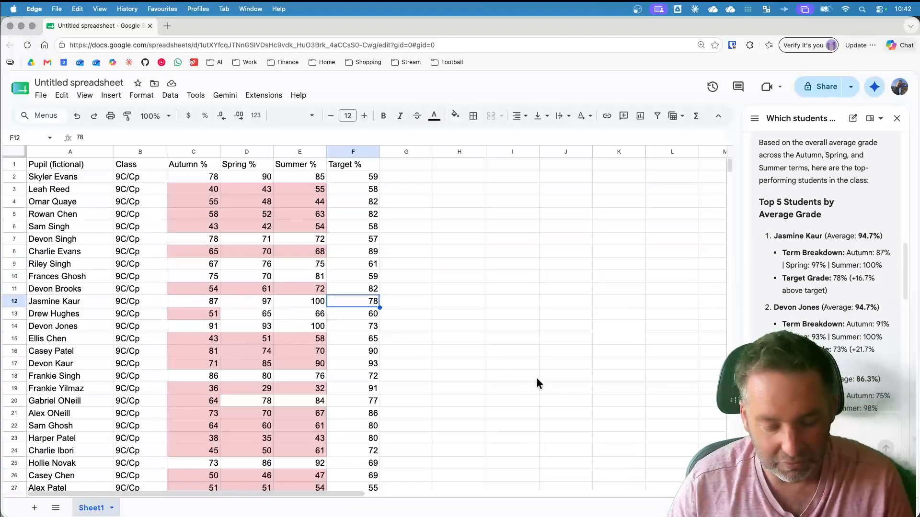
pyautogui.scroll(-7, 824, 288)
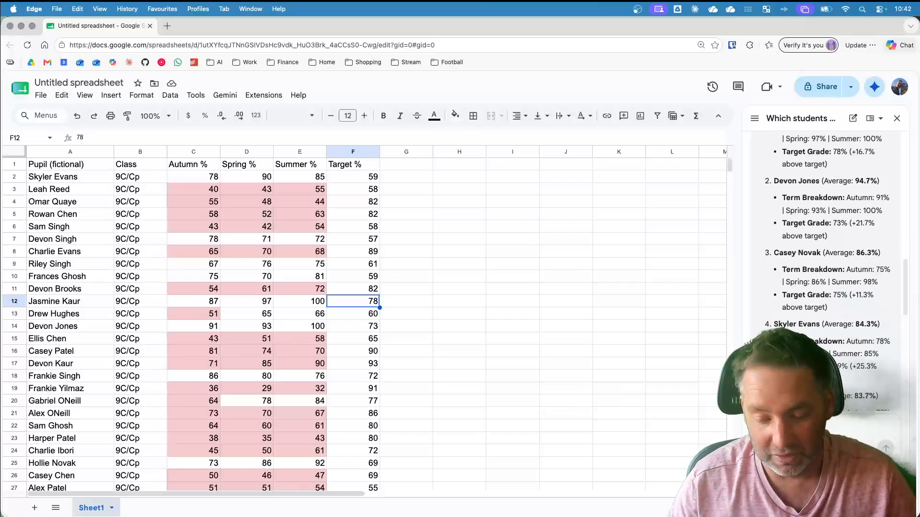
pyautogui.scroll(-5, 825, 264)
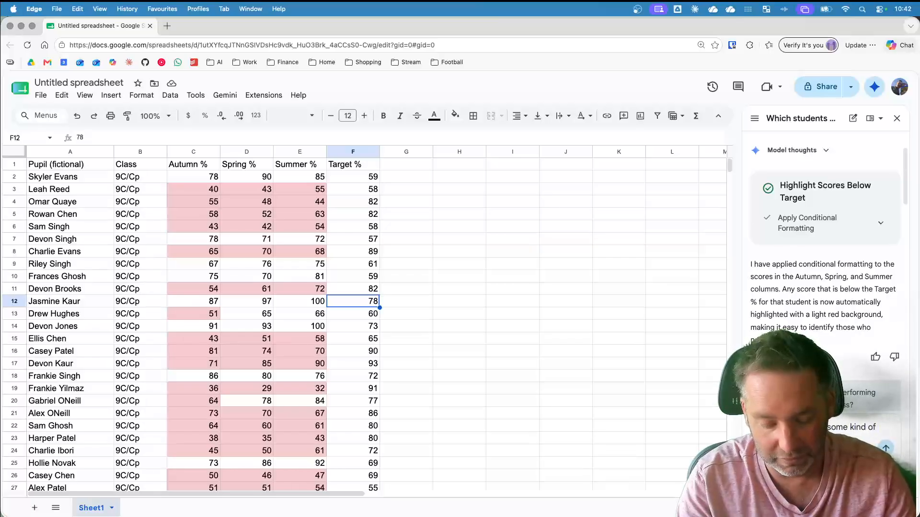
# Ask Gemini to produce some kind of visual diagram that updates as more students and scores are added, and read its reply
pyautogui.write('ual')
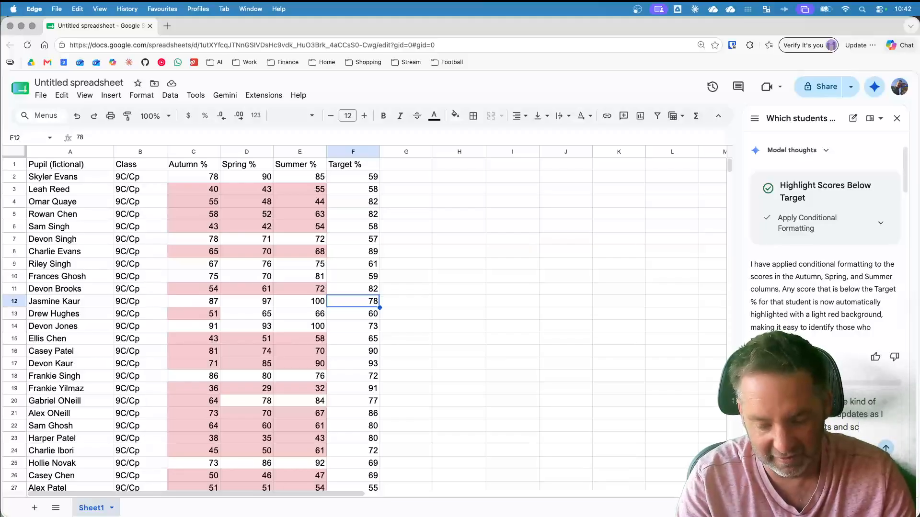
pyautogui.press('Return')
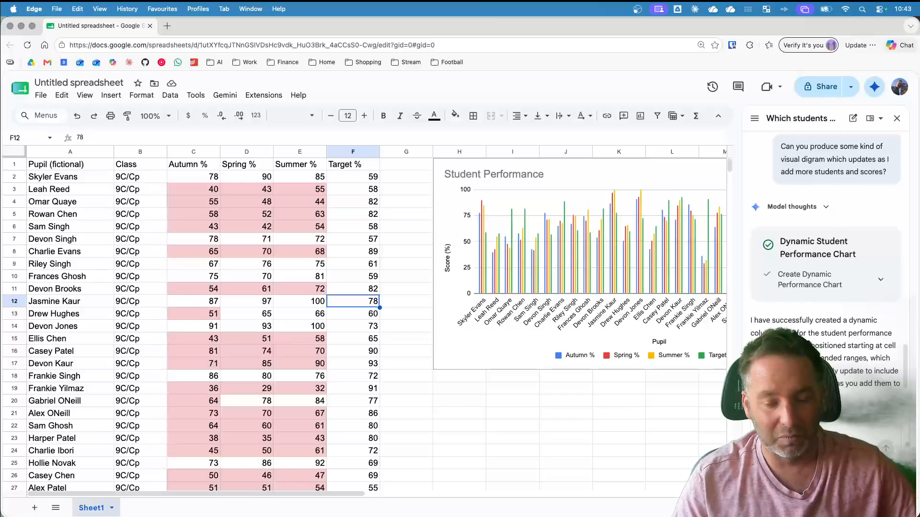
pyautogui.click(643, 414)
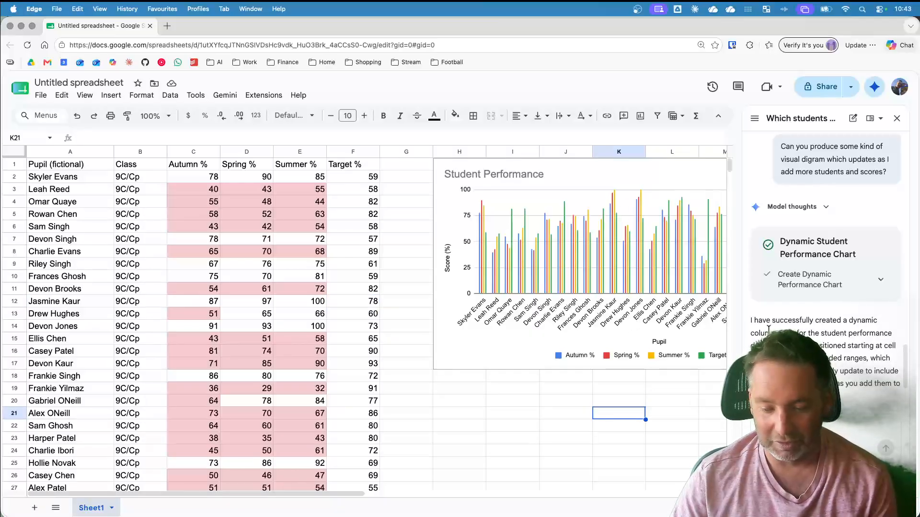
pyautogui.scroll(-1, 791, 354)
pyautogui.scroll(-3, 791, 355)
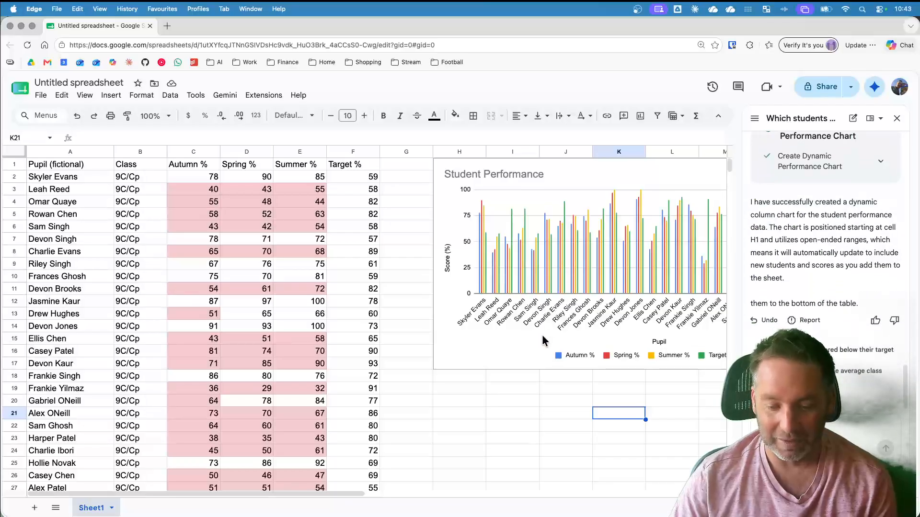
# Ask Gemini to add an average column and show that on the chart so it is less messy
pyautogui.click(518, 378)
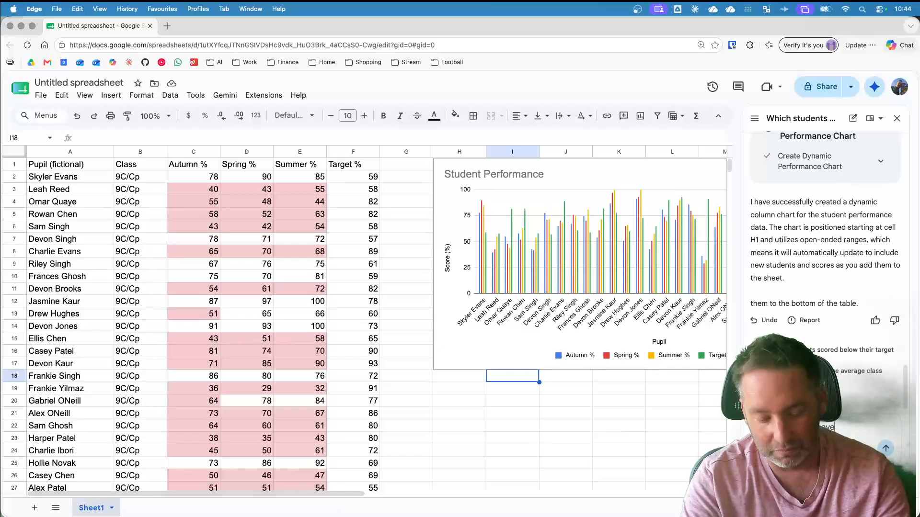
pyautogui.write('average')
pyautogui.write(' column')
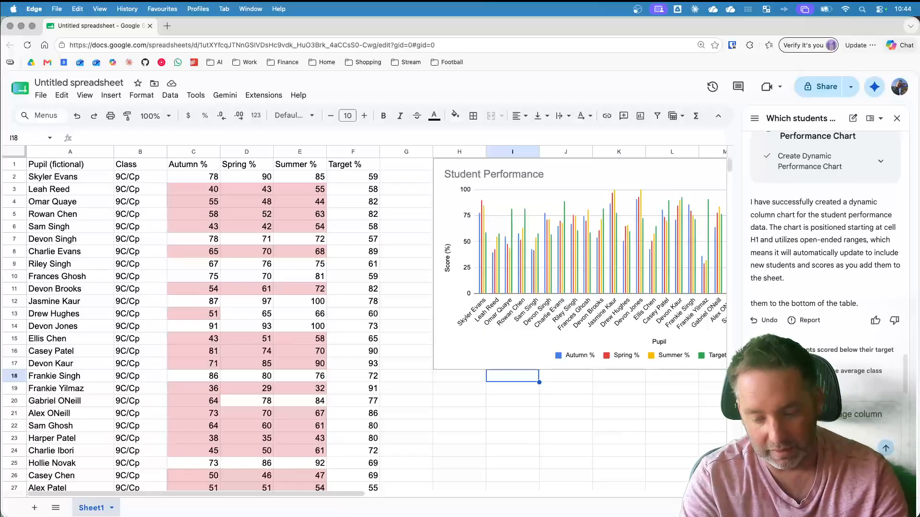
pyautogui.write(' that on the chart s')
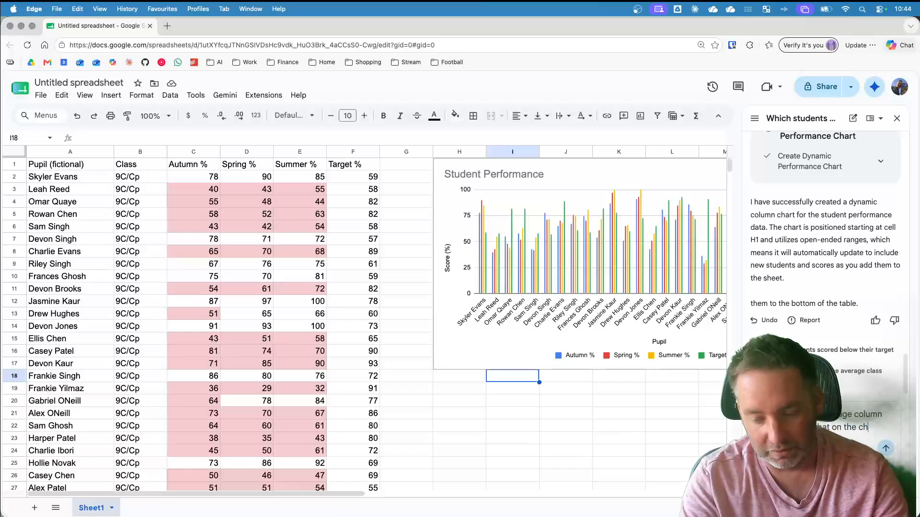
pyautogui.write('o I')
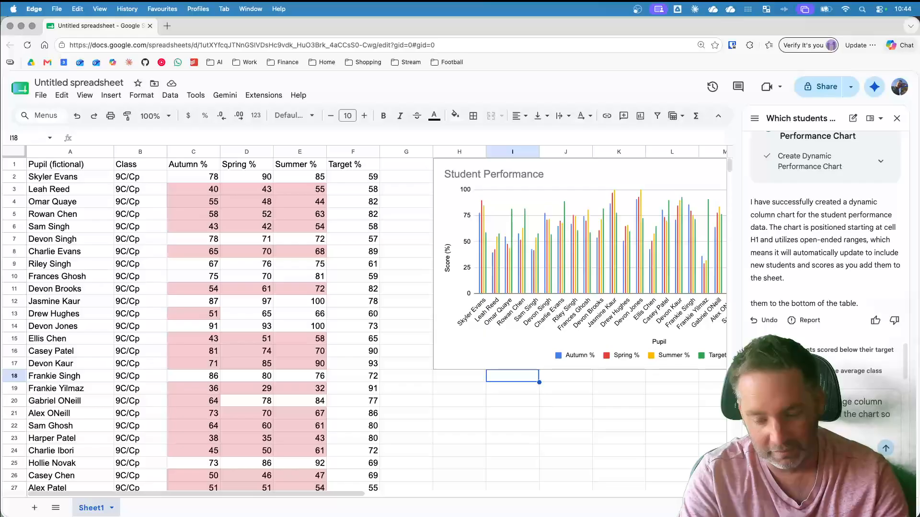
pyautogui.press('Return')
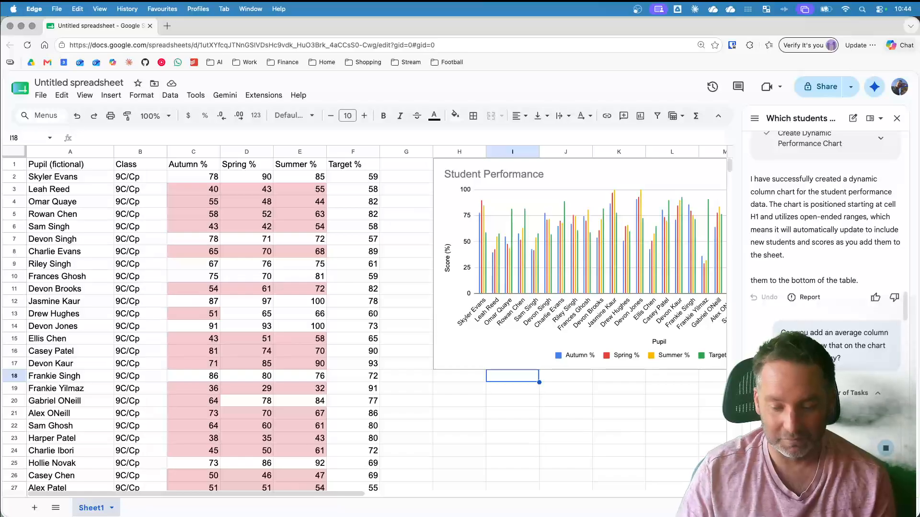
# Review and approve Gemini's plan to add an "Average %" column and make the chart show only each student's average score
pyautogui.scroll(-5, 470, 364)
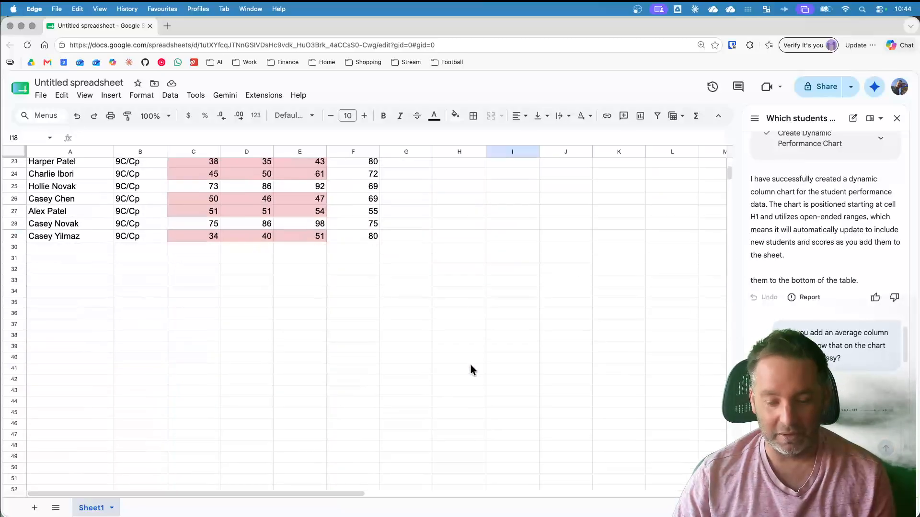
pyautogui.scroll(5, 470, 364)
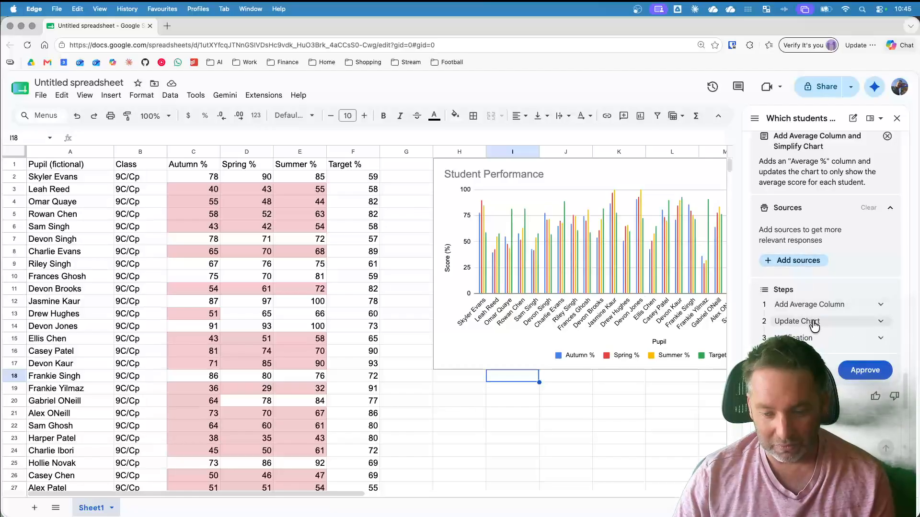
pyautogui.click(870, 379)
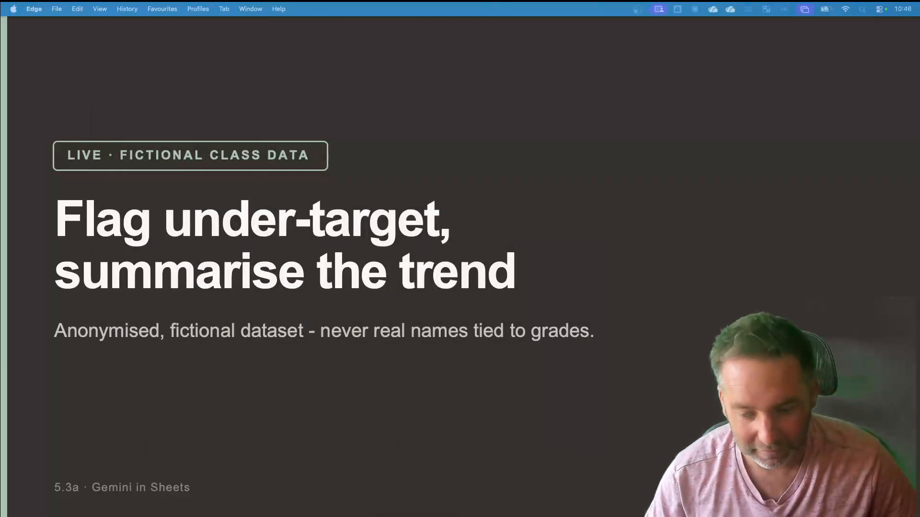
pyautogui.press('Right')
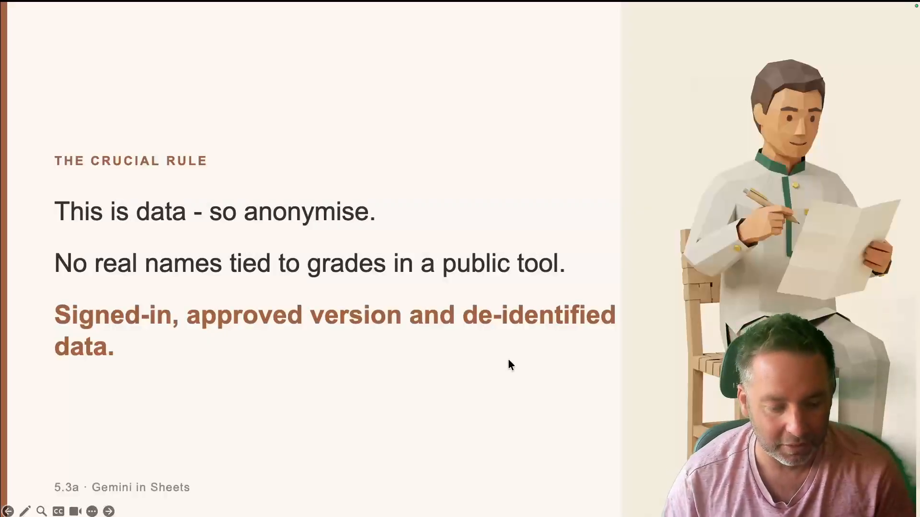